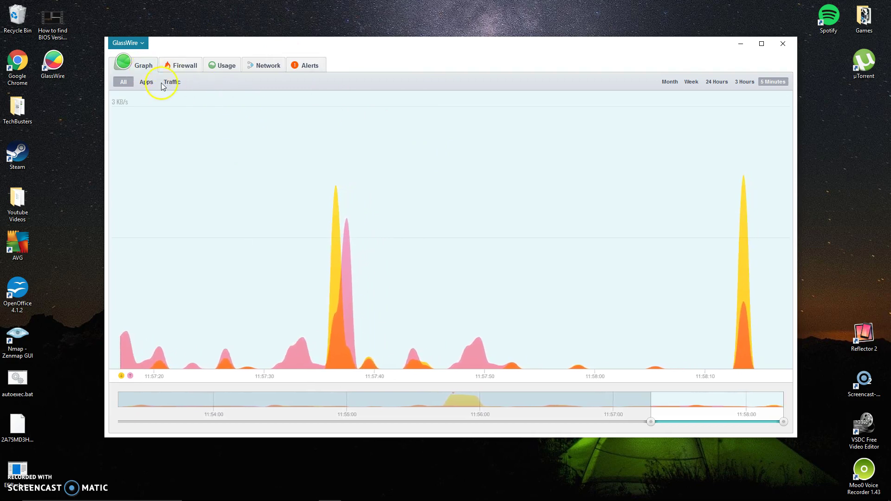
View the per-app and per-protocol traffic breakdowns, then return to the All traffic graph
left_click(147, 81)
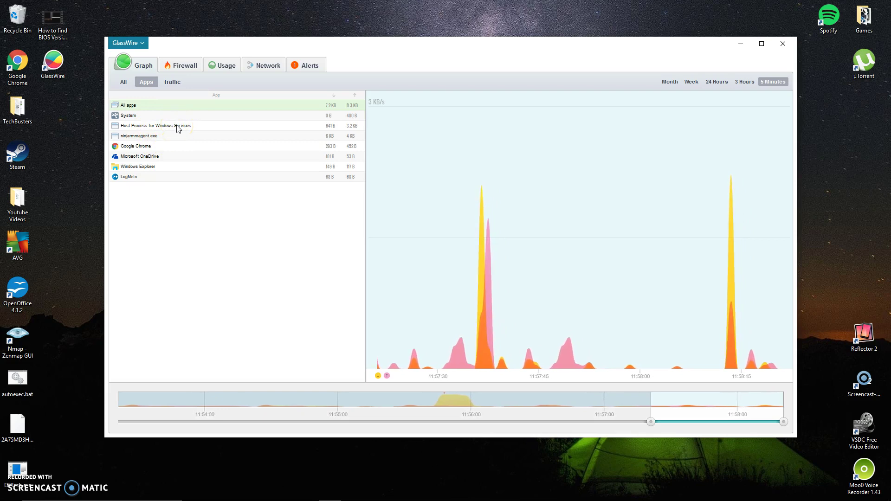
left_click(171, 82)
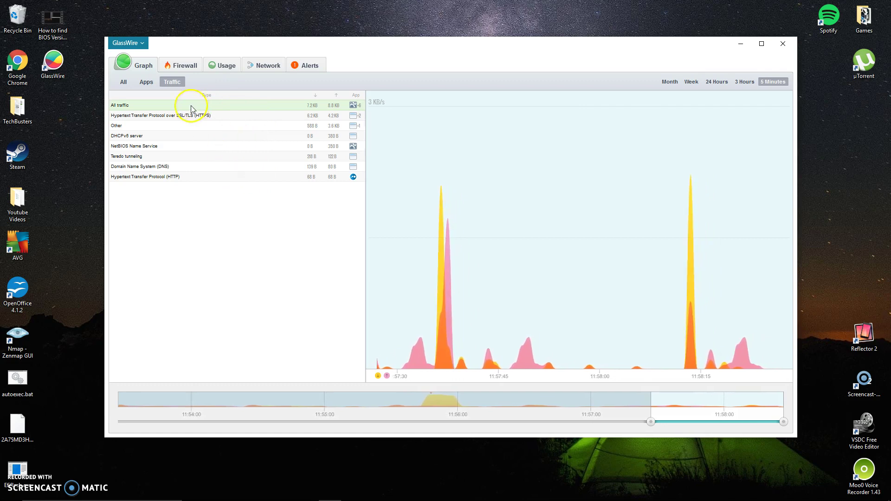
left_click(146, 82)
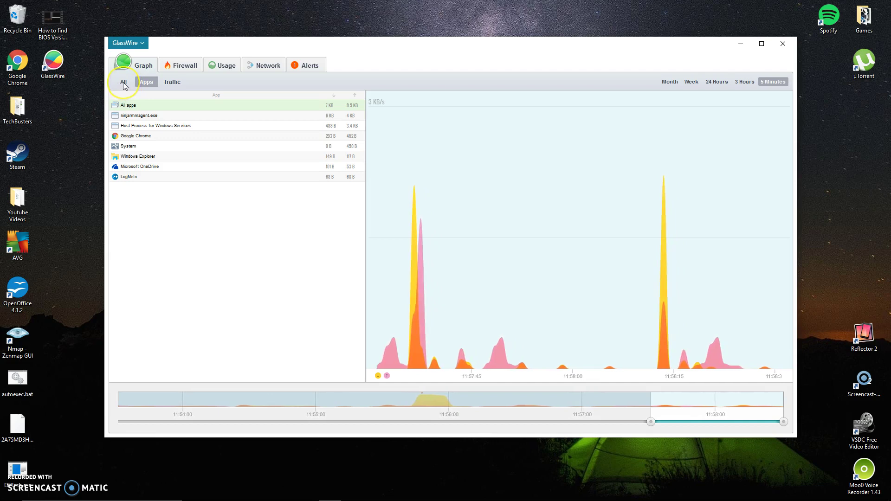
left_click(125, 82)
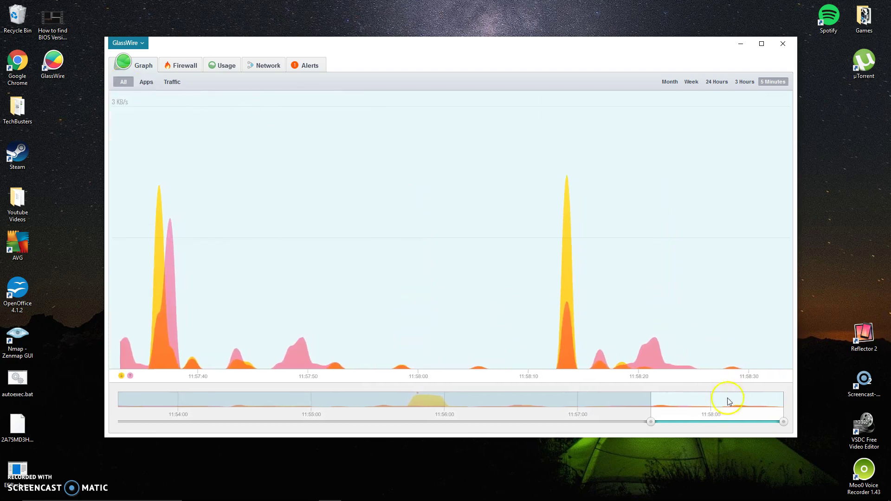
Widen the graph through 3 hours, 24 hours and a month, settling on the week view
left_click(744, 82)
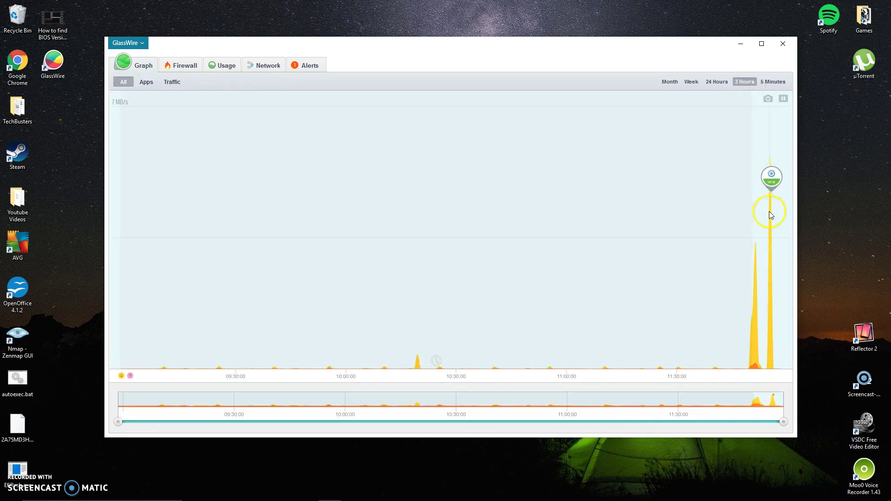
left_click(720, 82)
left_click(690, 82)
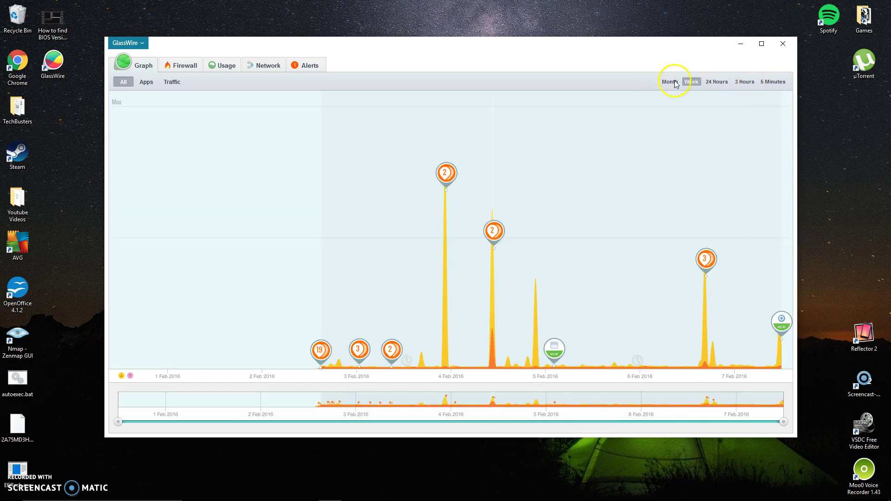
left_click(670, 82)
left_click(693, 82)
Inspect and close the 4 Feb and 5 Feb first-network-activity alert details
left_click(493, 233)
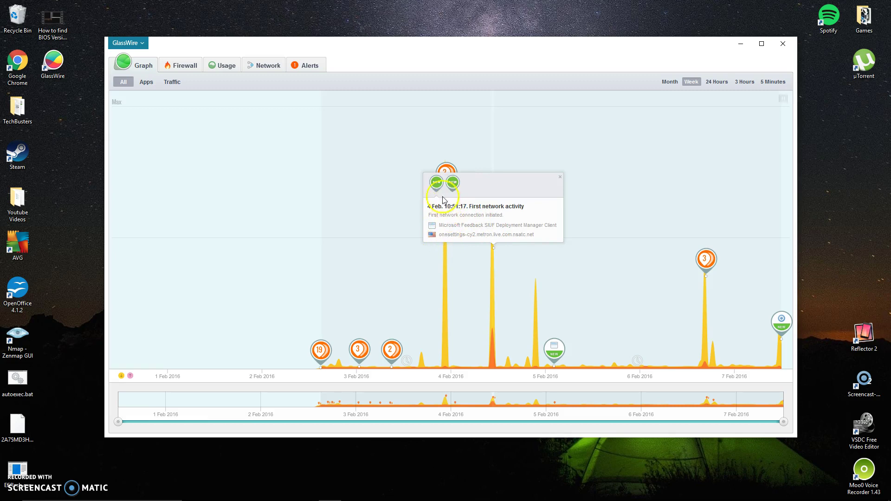
left_click(561, 180)
left_click(498, 237)
left_click(436, 183)
left_click(555, 347)
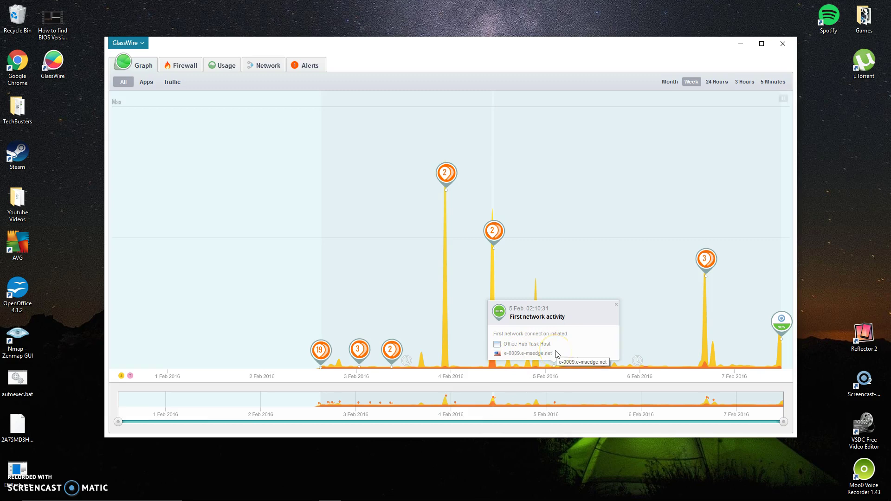
left_click(618, 308)
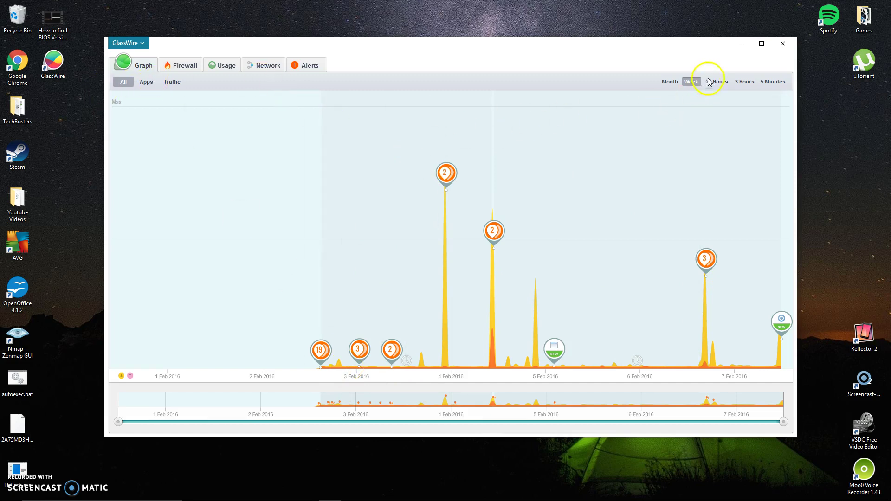
left_click(771, 83)
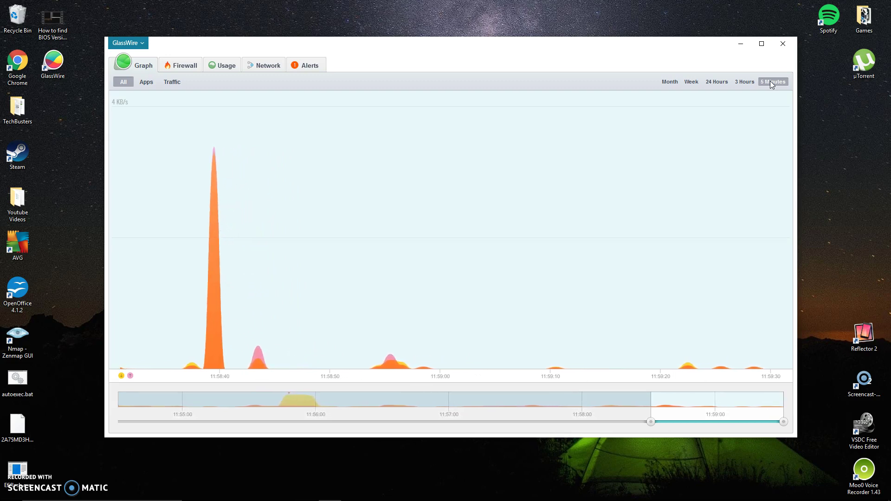
left_click(182, 68)
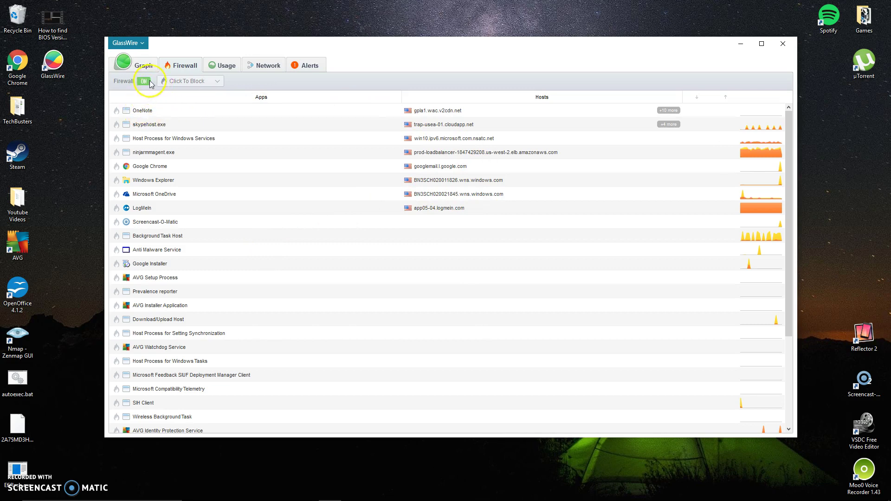
left_click(208, 99)
mouse_move(162, 384)
scroll(119, 287, "down", 3)
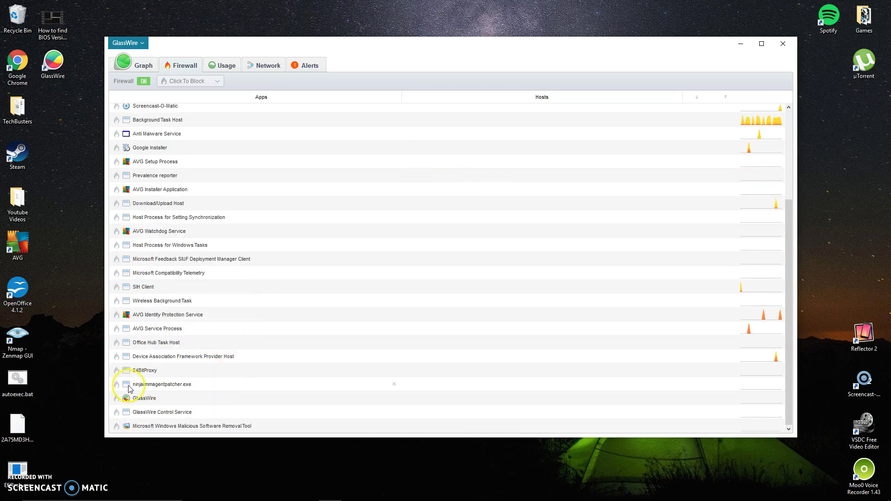
scroll(128, 388, "up", 3)
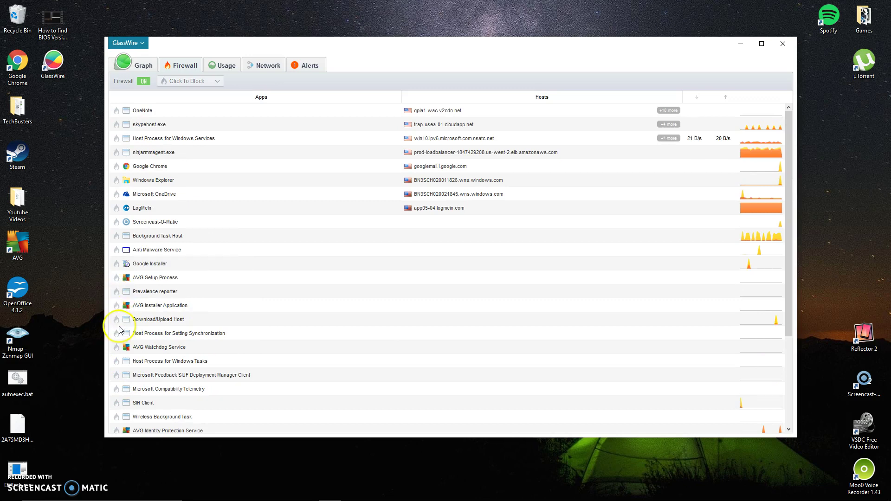
Show the Usage tab over a month, Jan 7 to Feb 7, totalling 338.1 MB
left_click(225, 66)
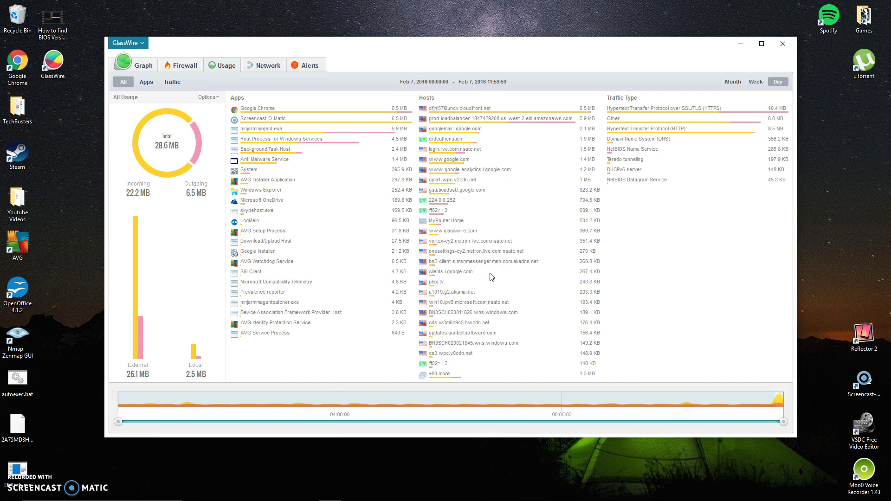
left_click(757, 81)
left_click(735, 81)
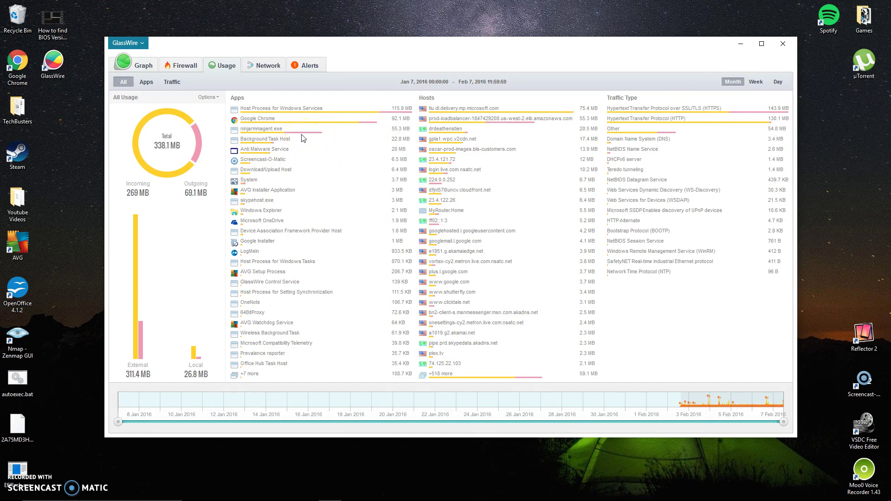
Open the Network tab to see the seven detected devices sorted by IP address
left_click(263, 66)
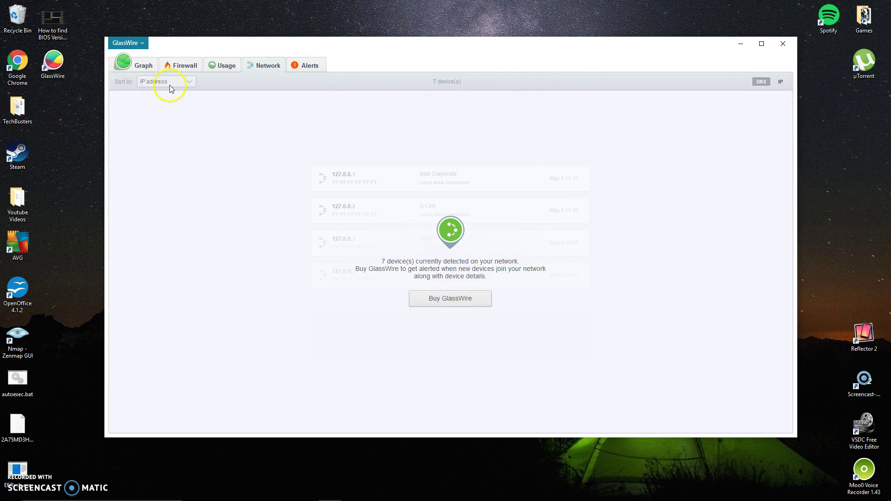
left_click(317, 69)
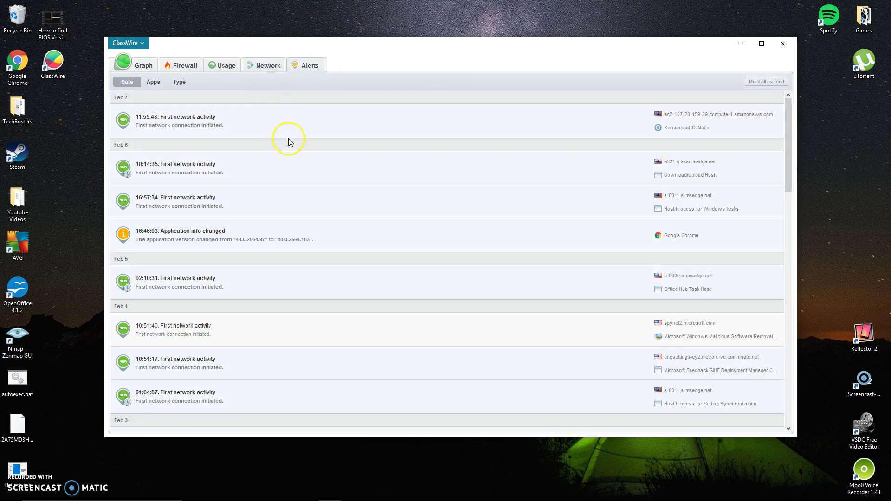
scroll(309, 223, "down", 3)
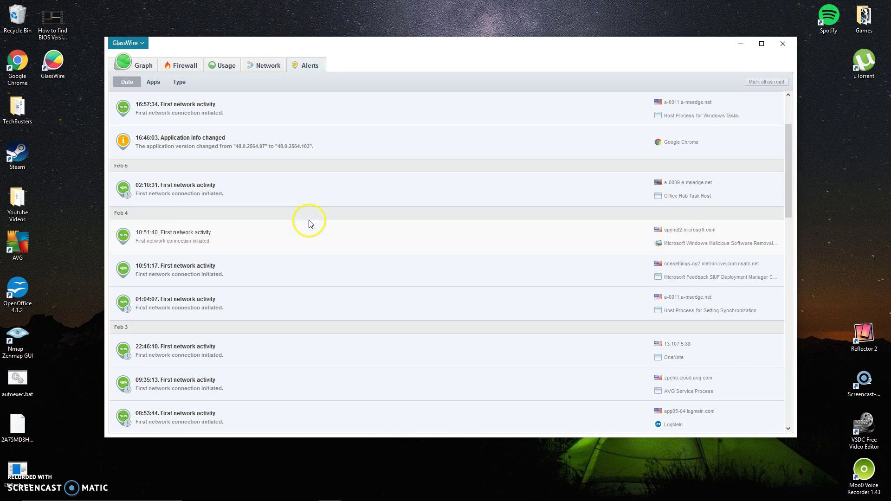
scroll(310, 223, "down", 5)
scroll(310, 224, "down", 3)
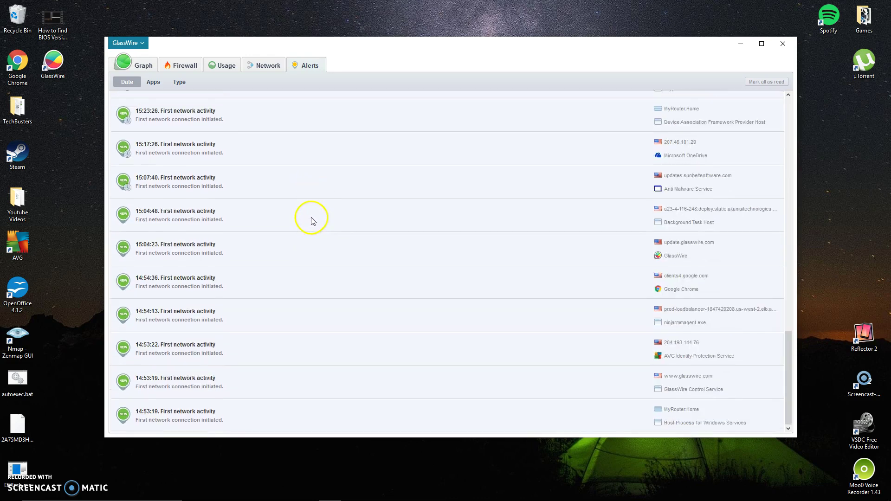
scroll(491, 217, "up", 8)
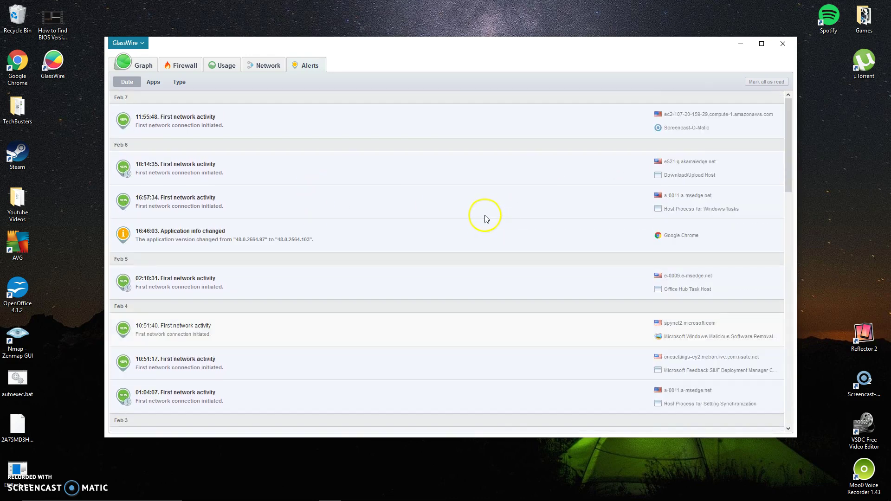
scroll(485, 218, "down", 5)
scroll(481, 223, "down", 3)
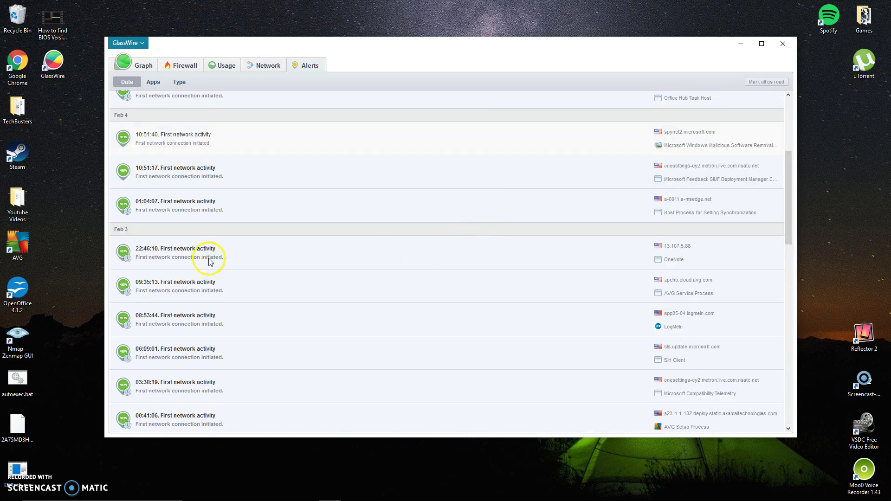
scroll(209, 260, "down", 3)
scroll(287, 363, "up", 3)
scroll(287, 363, "up", 5)
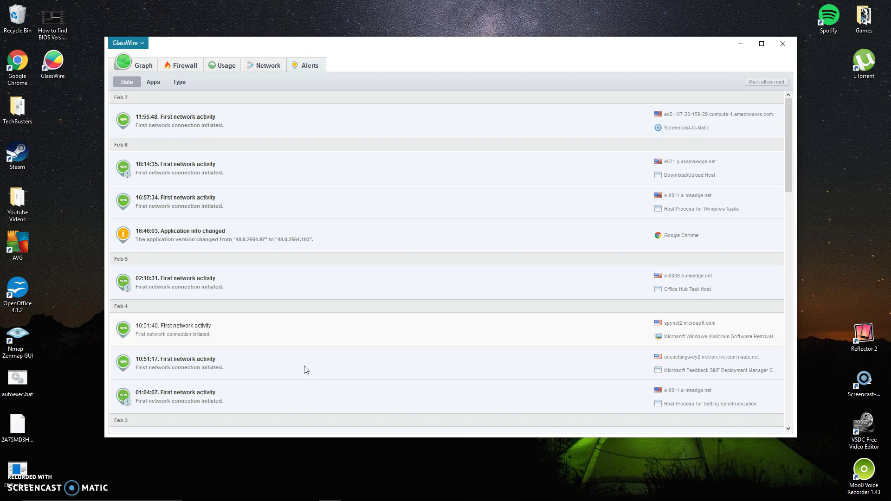
scroll(368, 216, "down", 5)
scroll(369, 230, "down", 5)
scroll(363, 237, "down", 3)
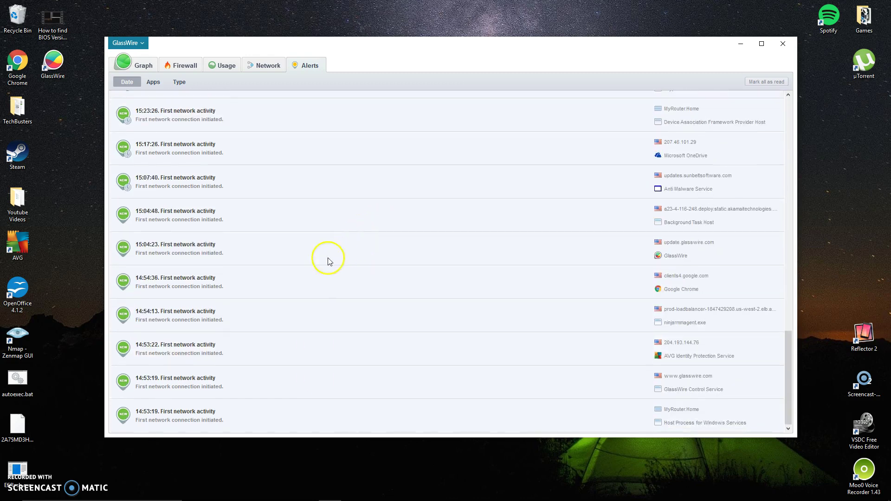
scroll(314, 334, "up", 4)
scroll(327, 341, "up", 4)
scroll(341, 336, "up", 4)
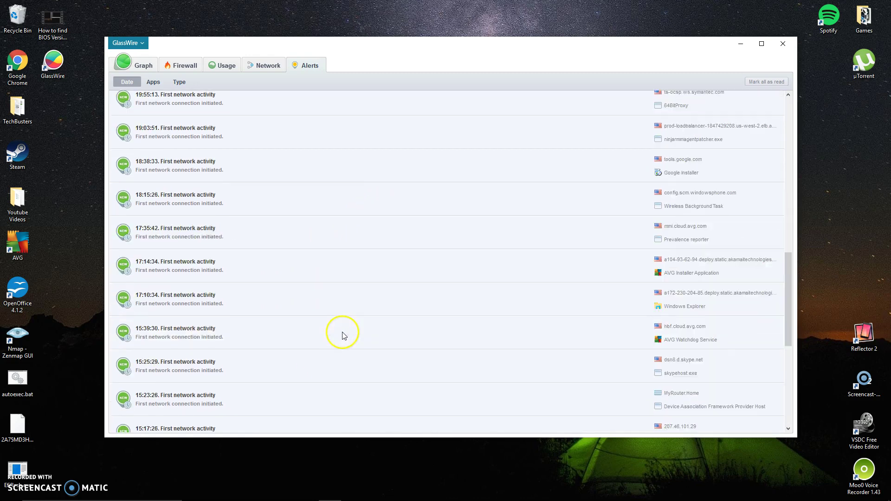
scroll(341, 336, "up", 4)
scroll(320, 327, "up", 4)
scroll(259, 316, "up", 4)
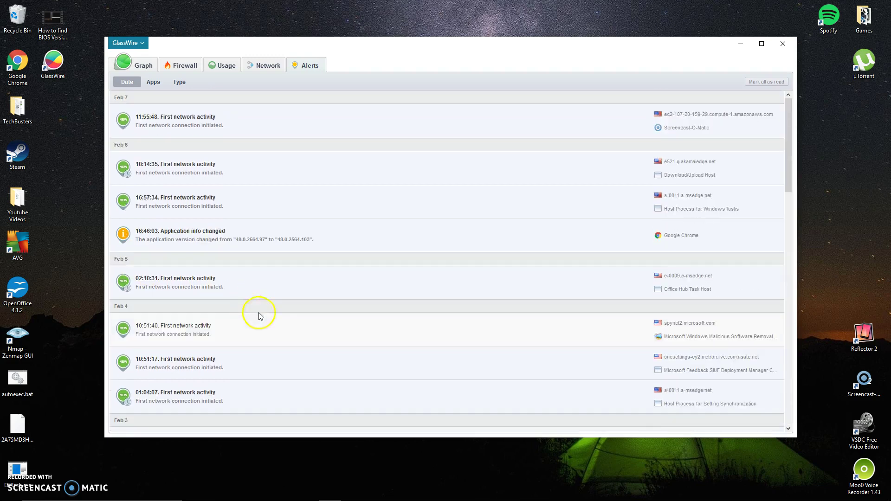
Return to the Graph tab's live five-minute all-traffic graph
left_click(297, 280)
left_click(137, 65)
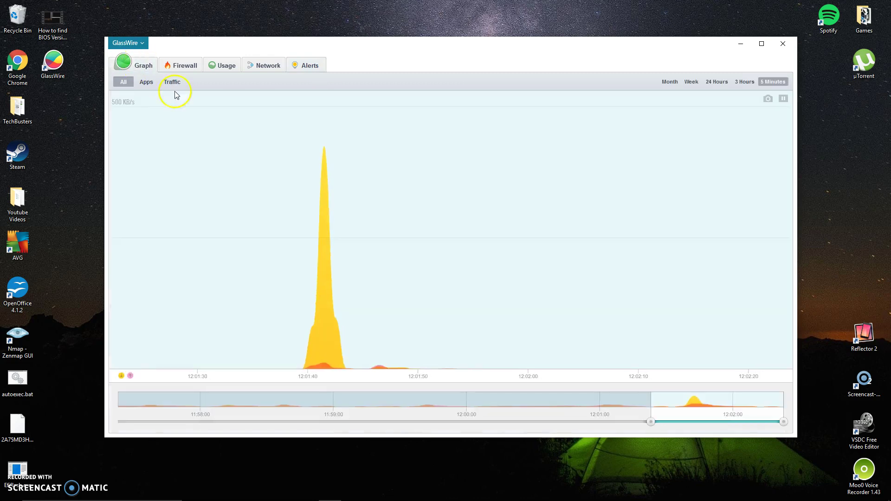